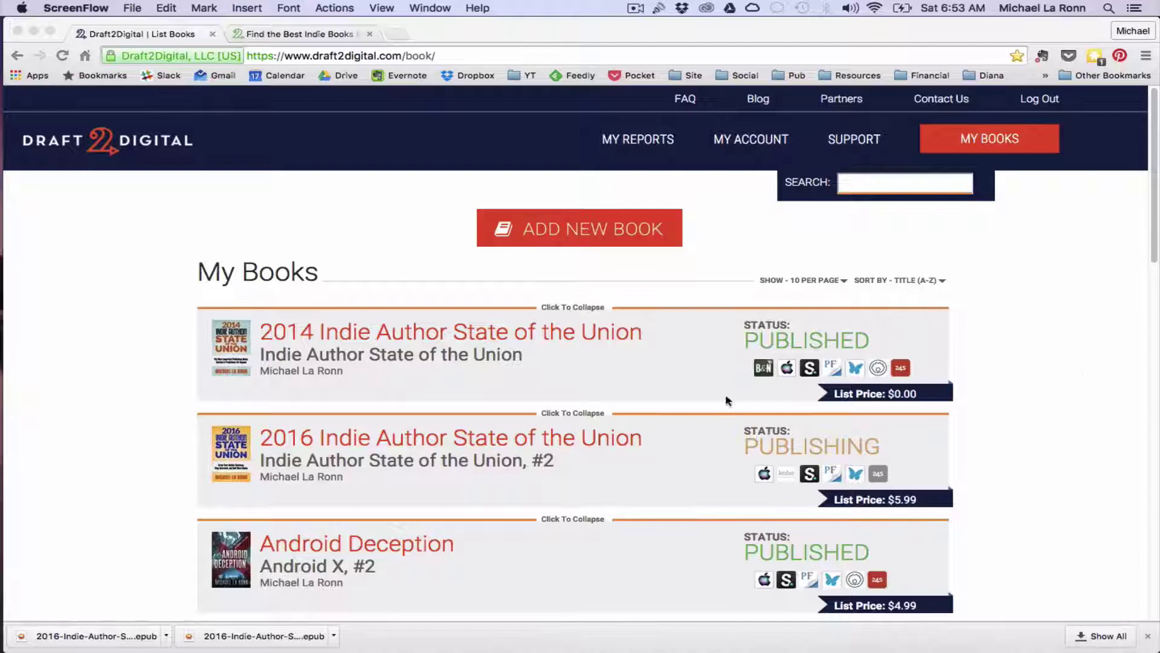
Open the LAYOUT step of 2016 Indie Author State of the Union and review its Add End Matter checkboxes.
click(482, 441)
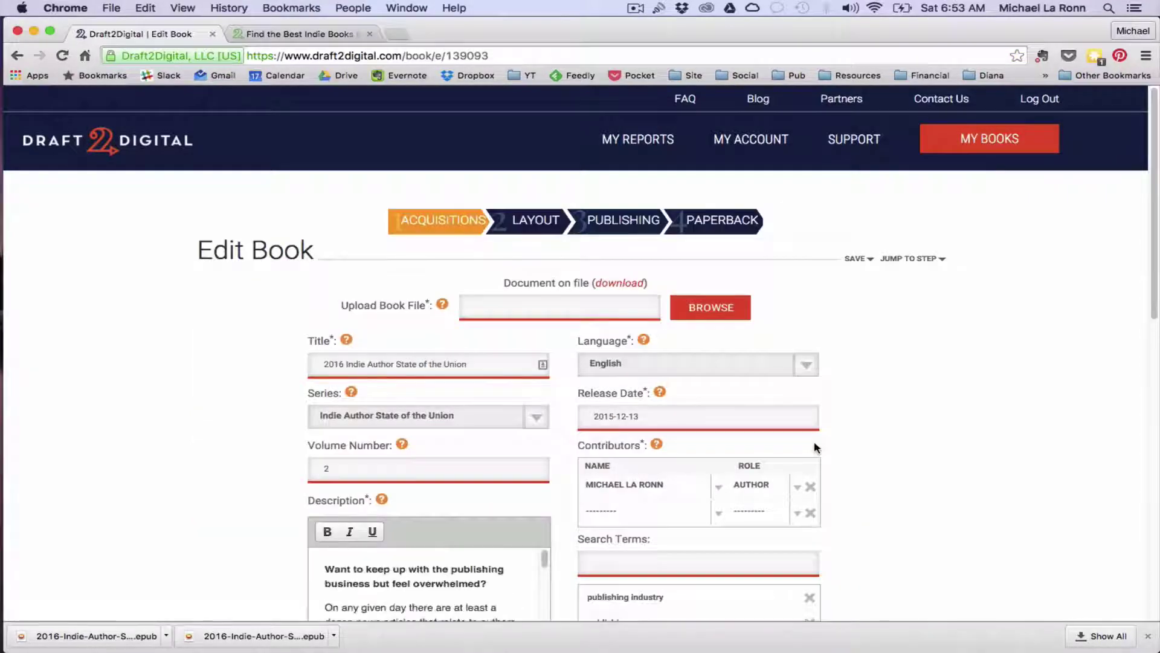
click(525, 226)
scroll(588, 350, down, 2)
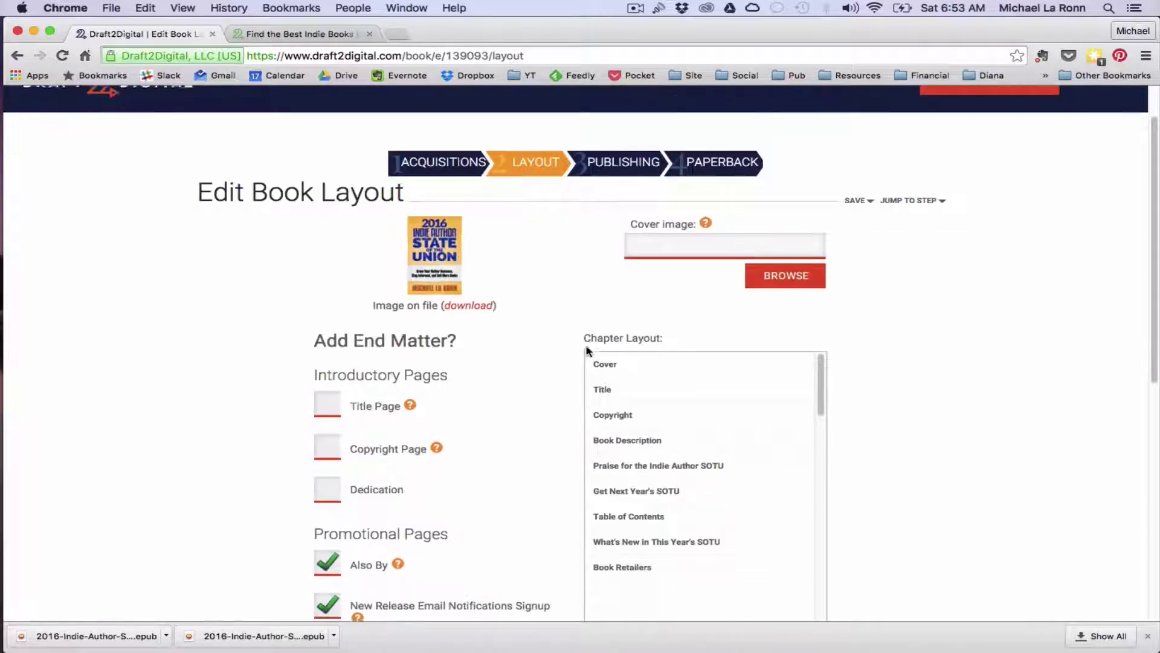
scroll(586, 351, down, 2)
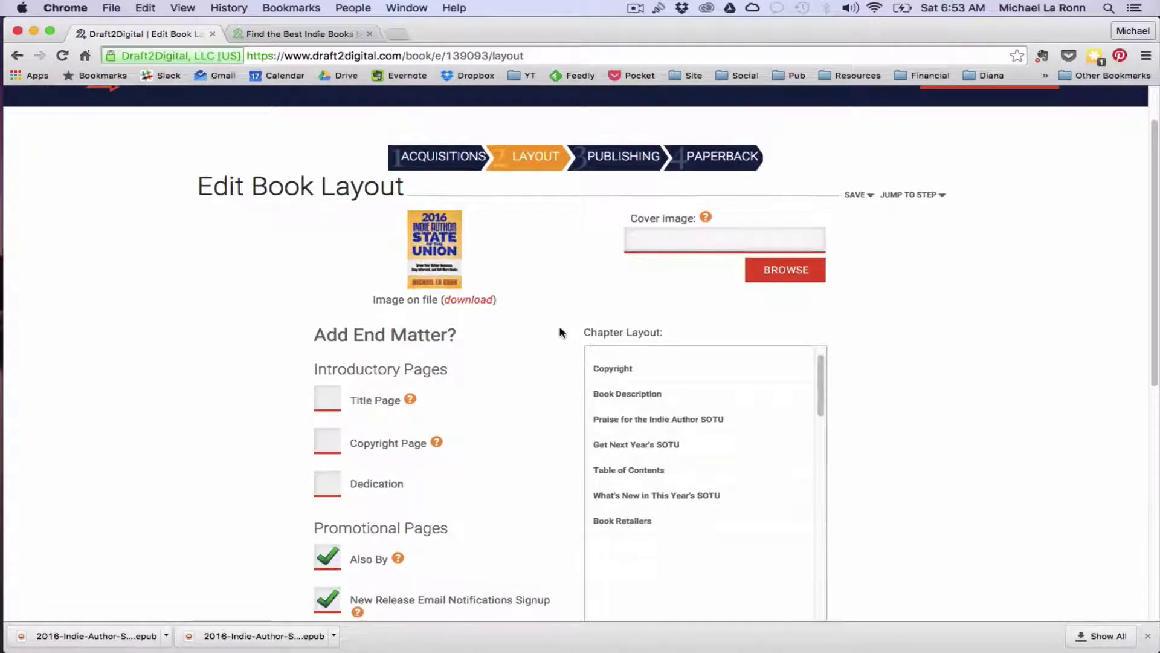
scroll(561, 332, down, 3)
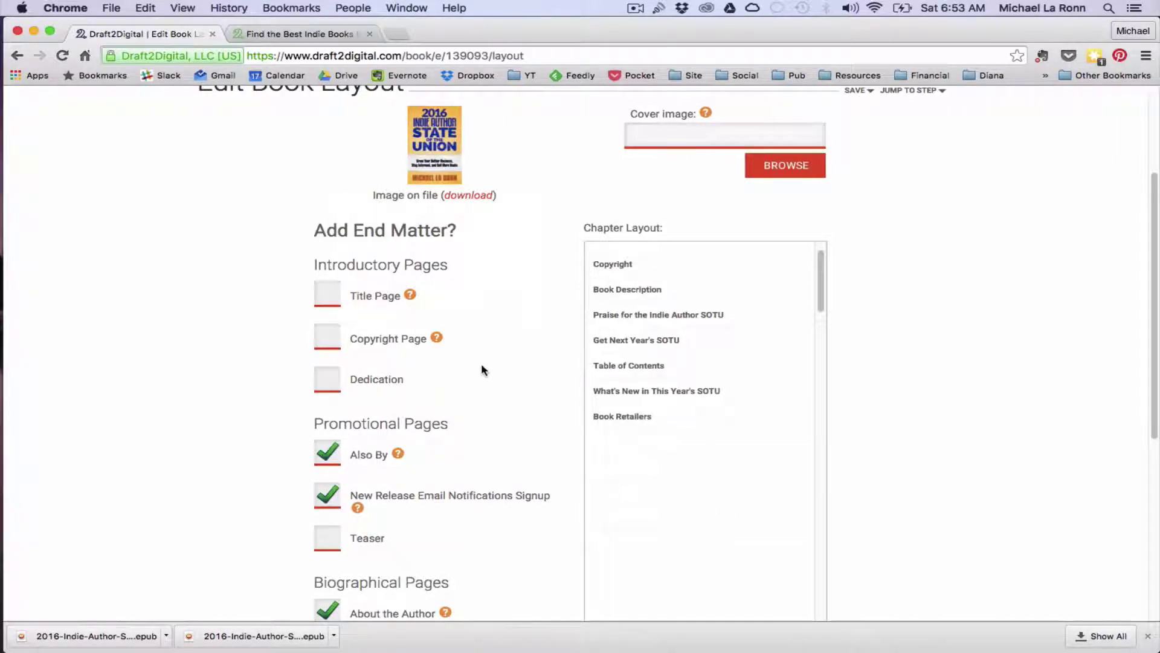
scroll(482, 369, down, 5)
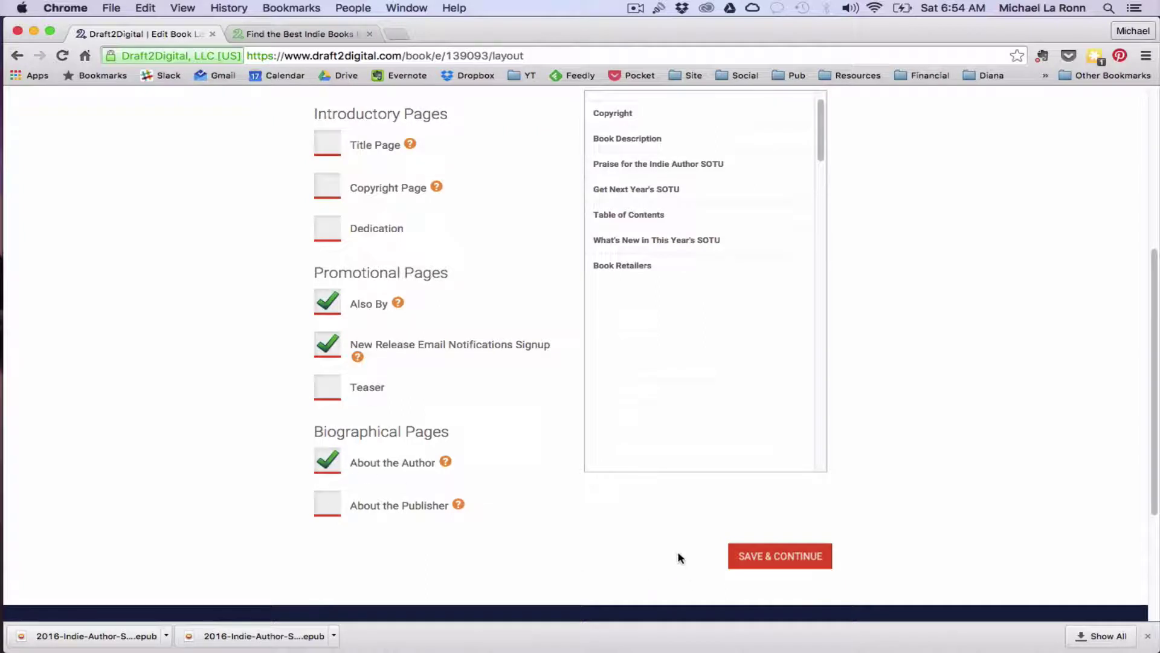
scroll(673, 553, up, 1)
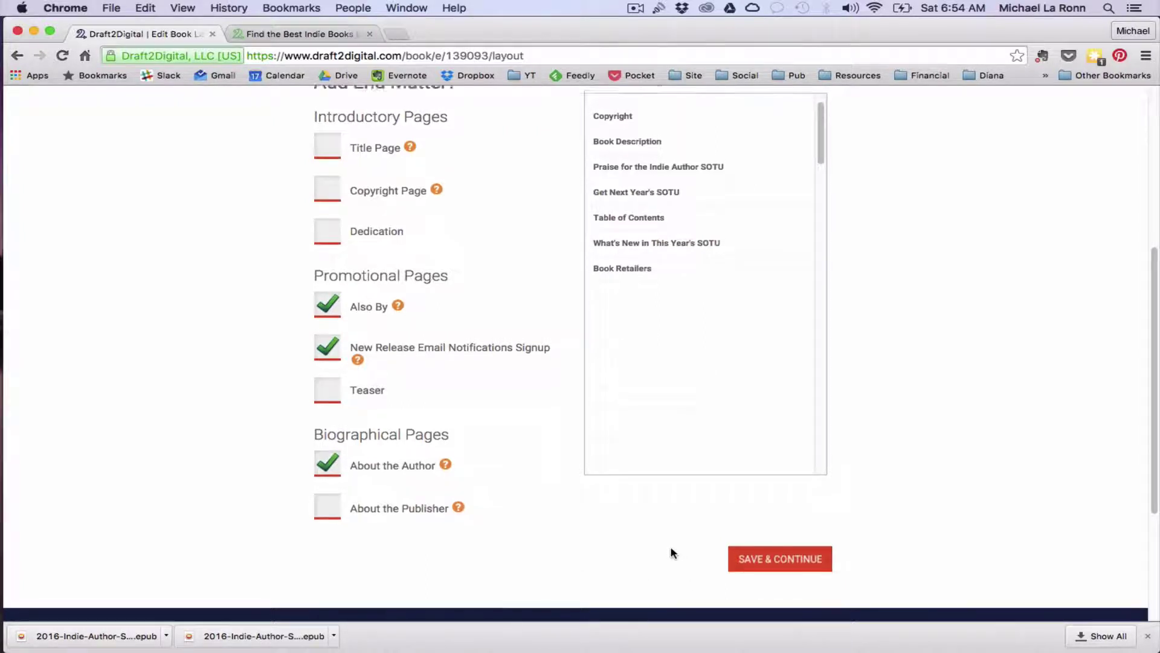
scroll(618, 394, down, 4)
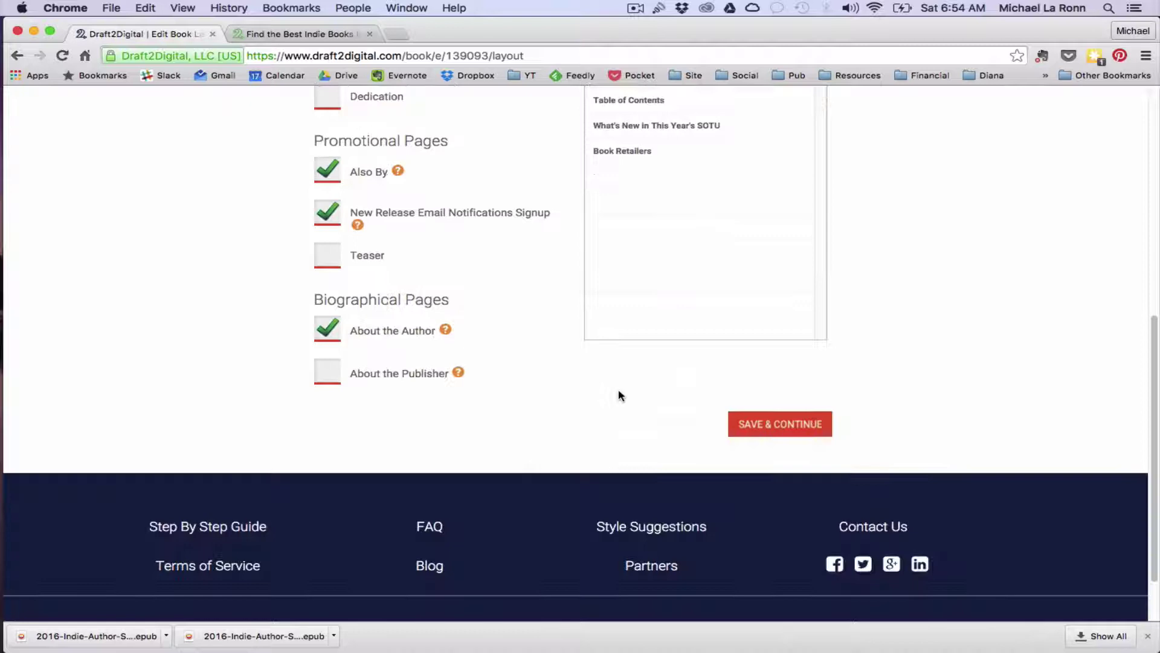
scroll(621, 396, up, 10)
click(757, 142)
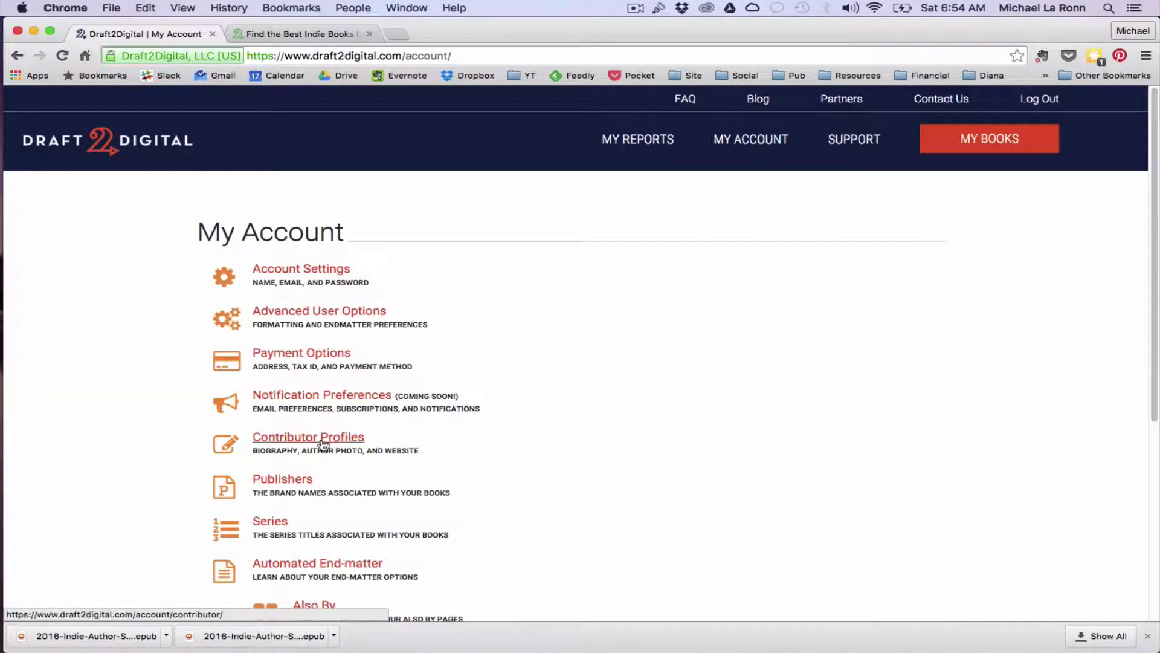
click(323, 446)
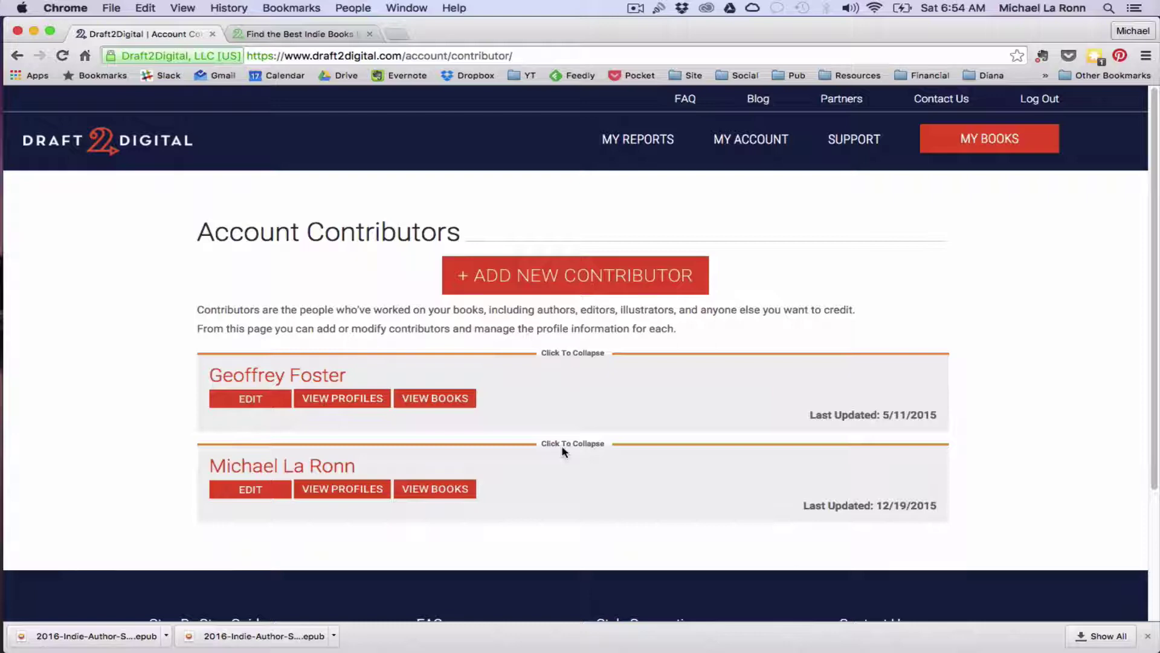
click(272, 491)
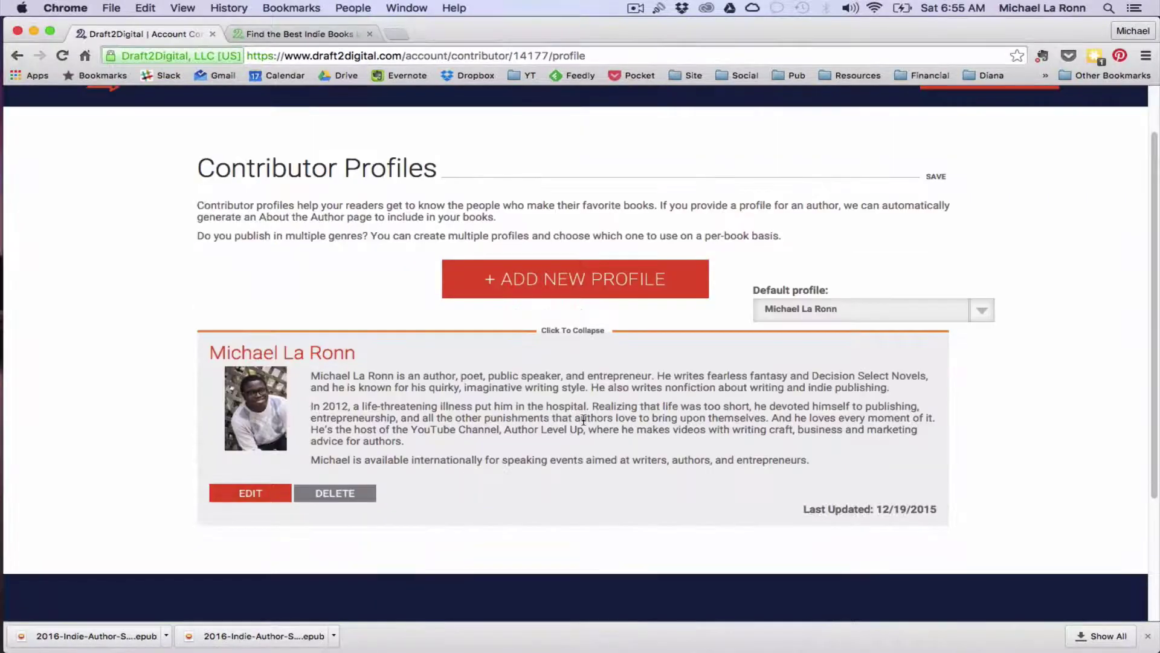
click(646, 285)
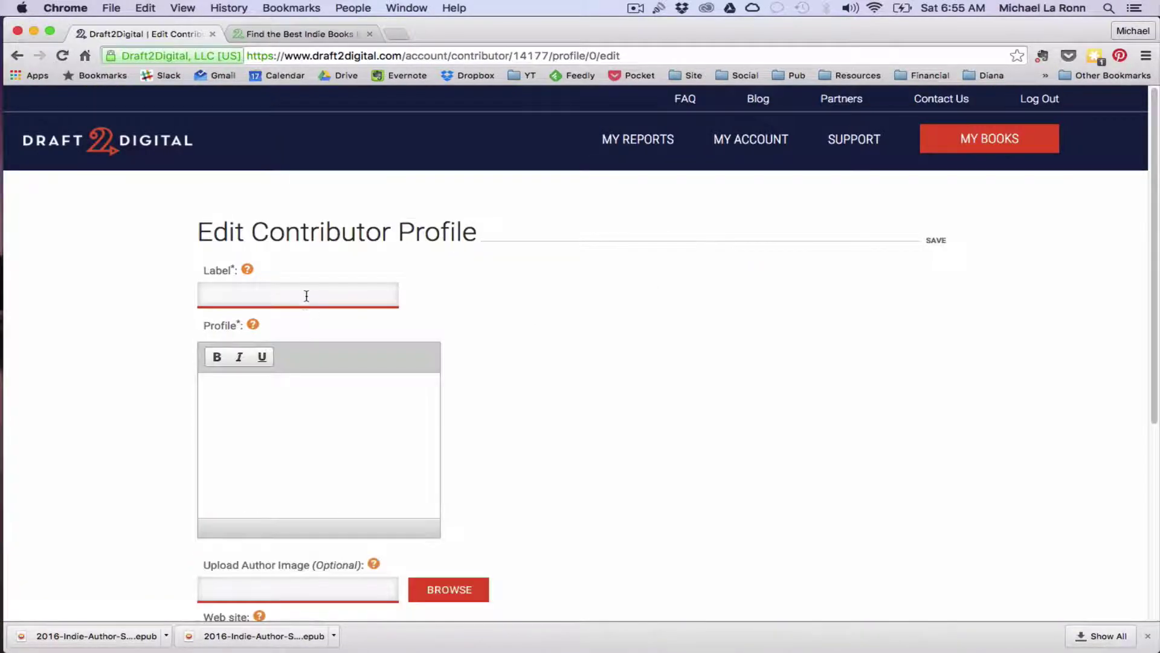
click(307, 294)
scroll(390, 300, down, 1)
click(376, 323)
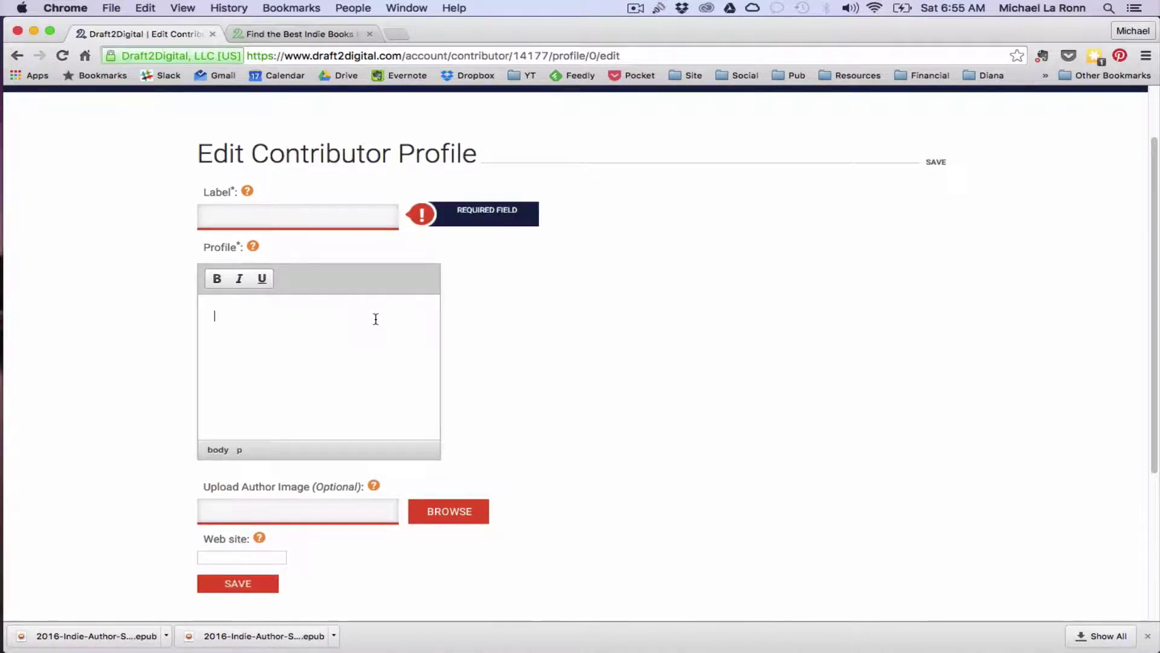
scroll(376, 321, down, 3)
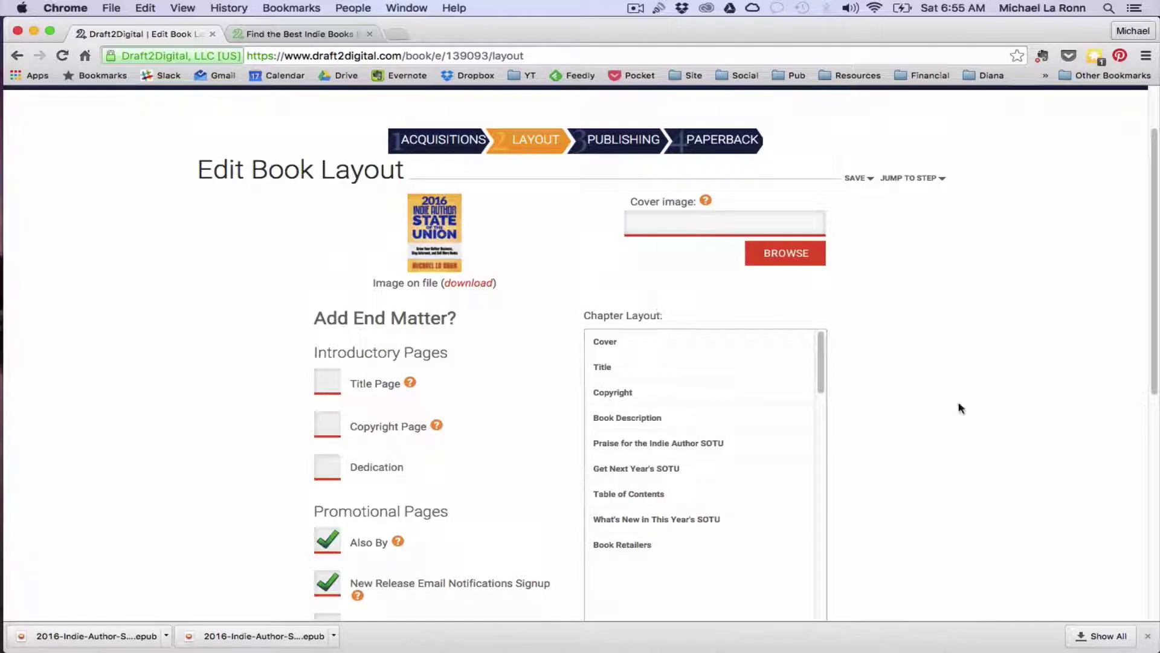
Save and continue, tick the manuscript approval checkbox, and download the ePub preview.
scroll(991, 426, down, 5)
click(783, 547)
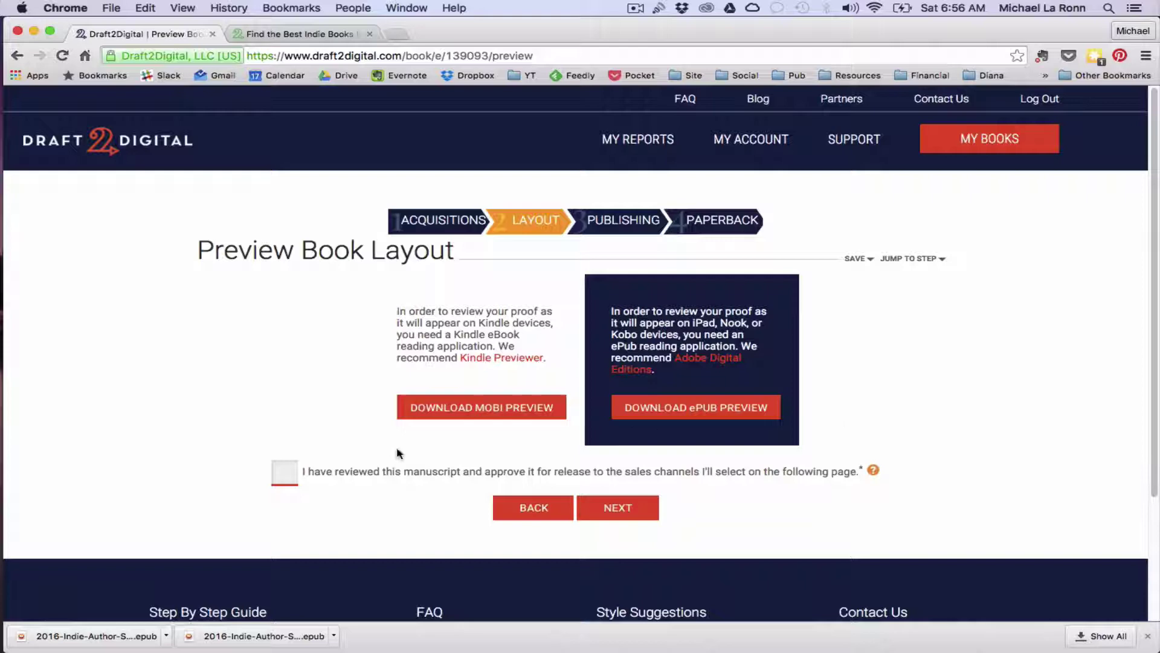
click(288, 476)
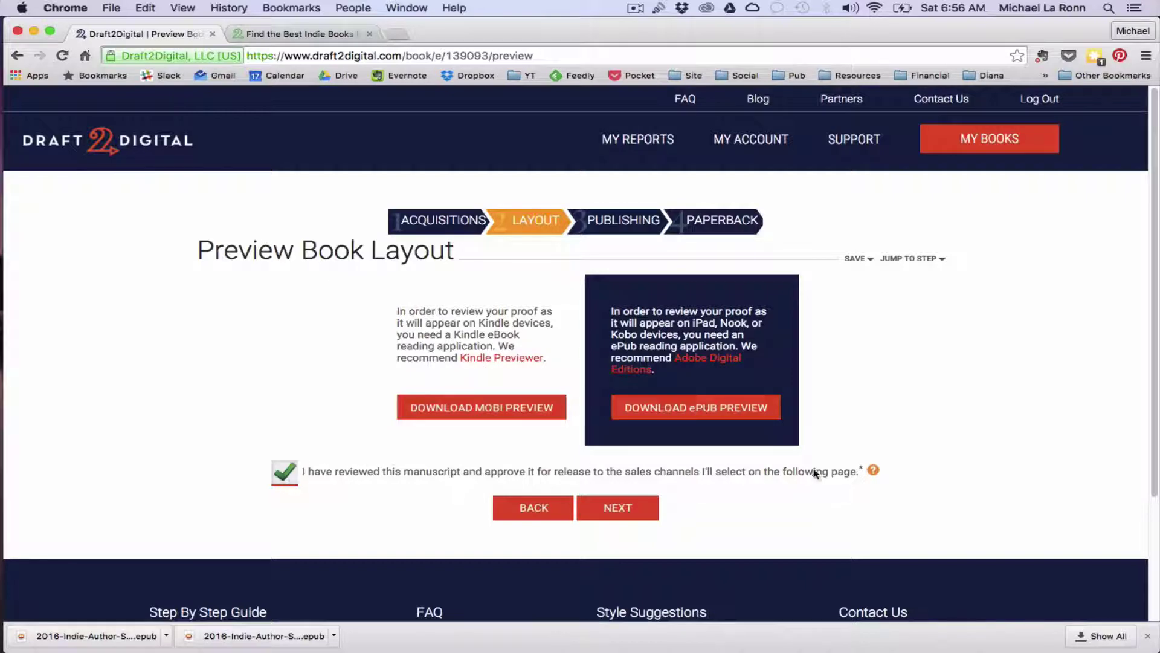
click(722, 409)
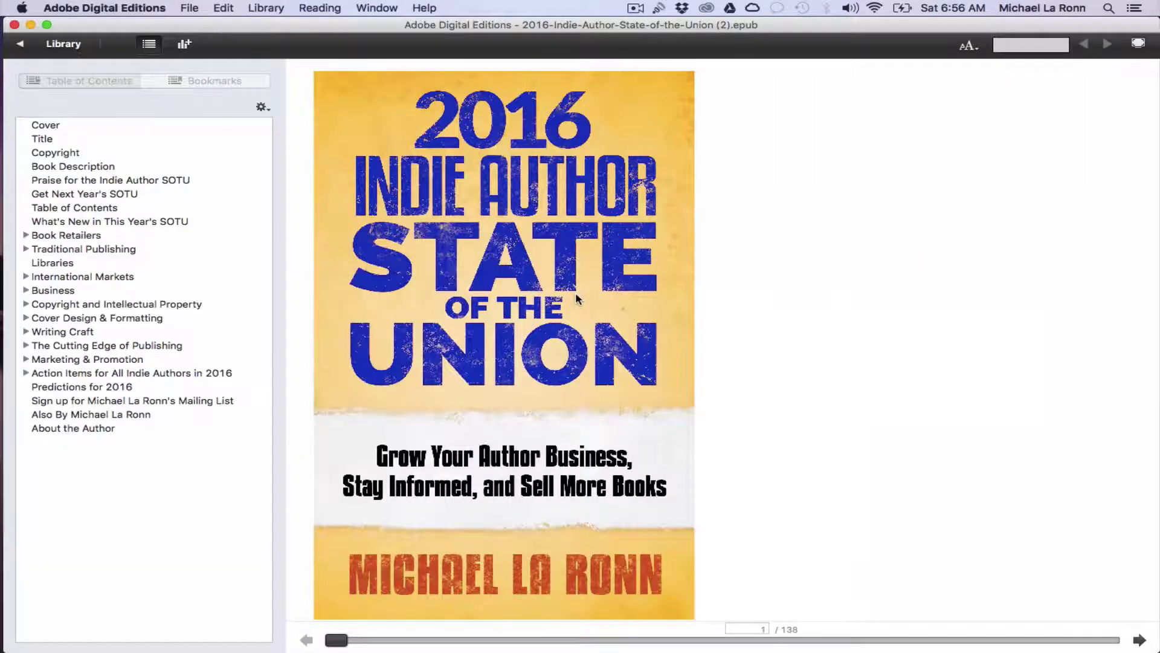
Jump to the mailing list chapter from the Table of Contents and follow its Sign Me Up! link.
click(90, 402)
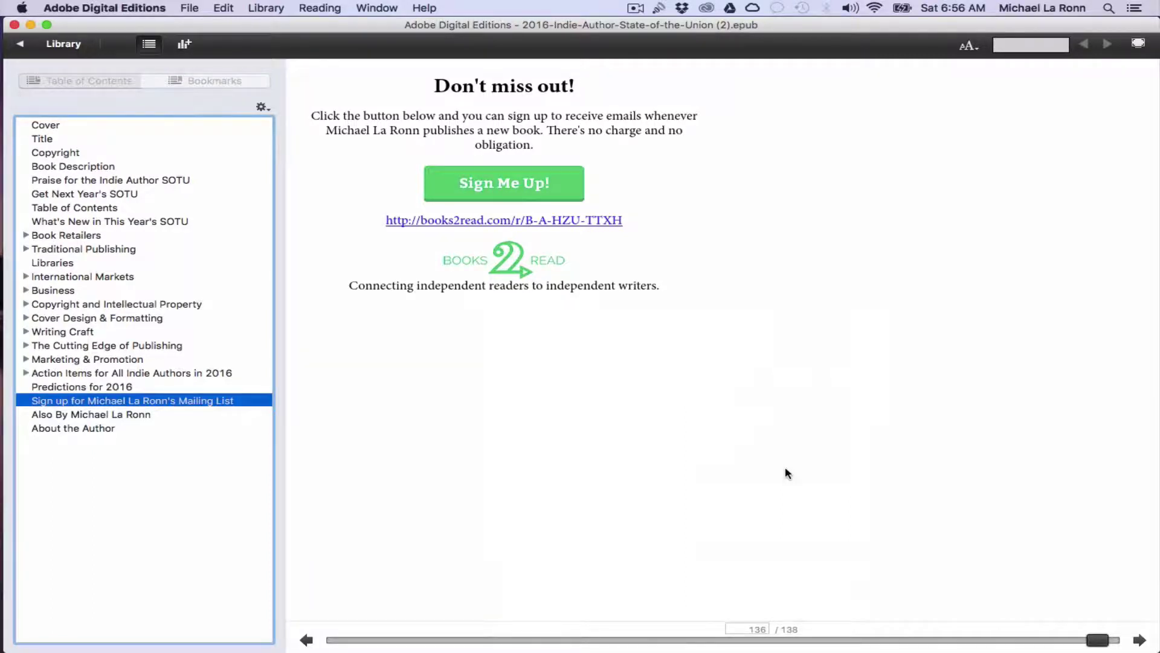
click(499, 183)
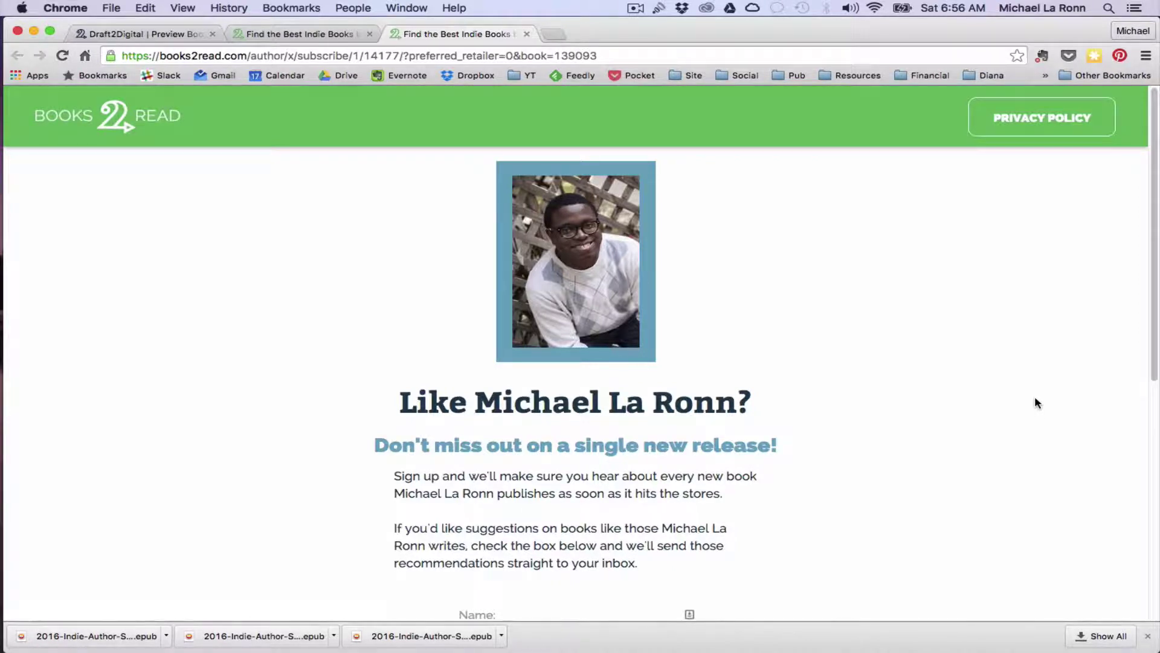
Scroll through the Books2Read subscribe form and select its Name field.
scroll(1035, 397, down, 2)
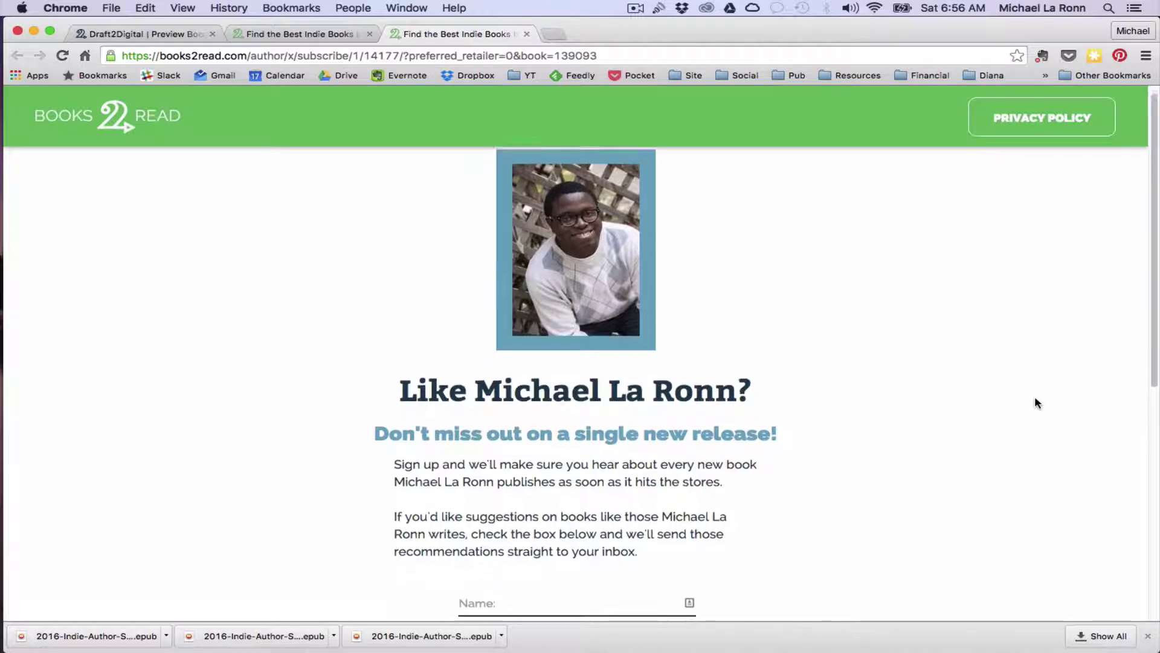
scroll(1035, 399, down, 10)
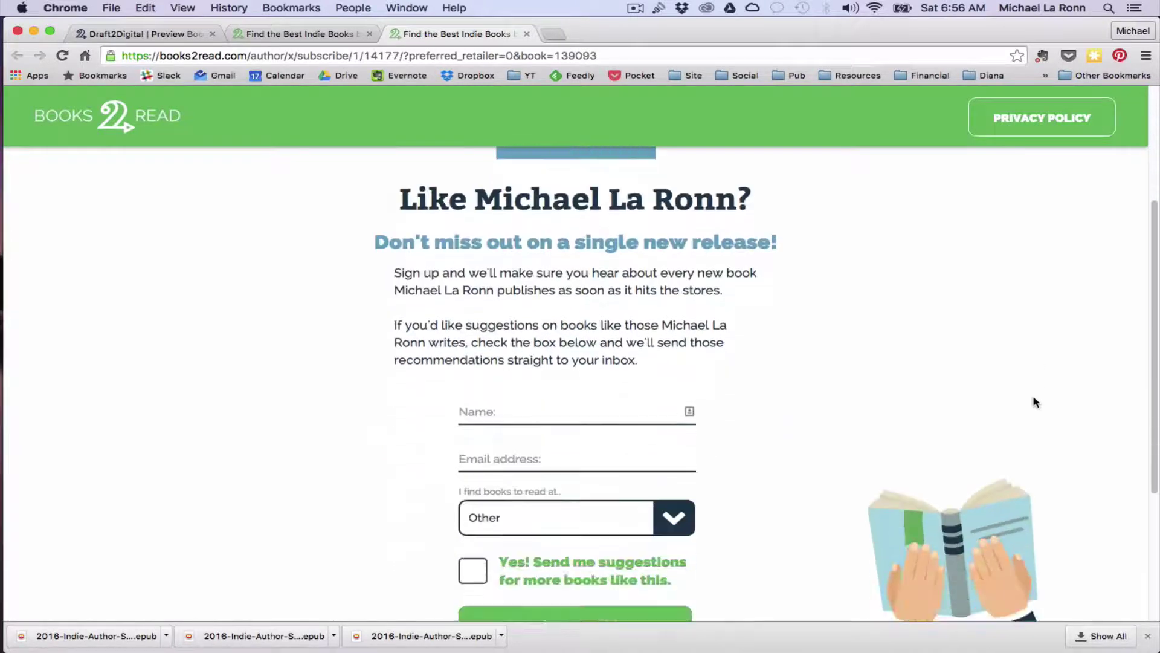
click(477, 321)
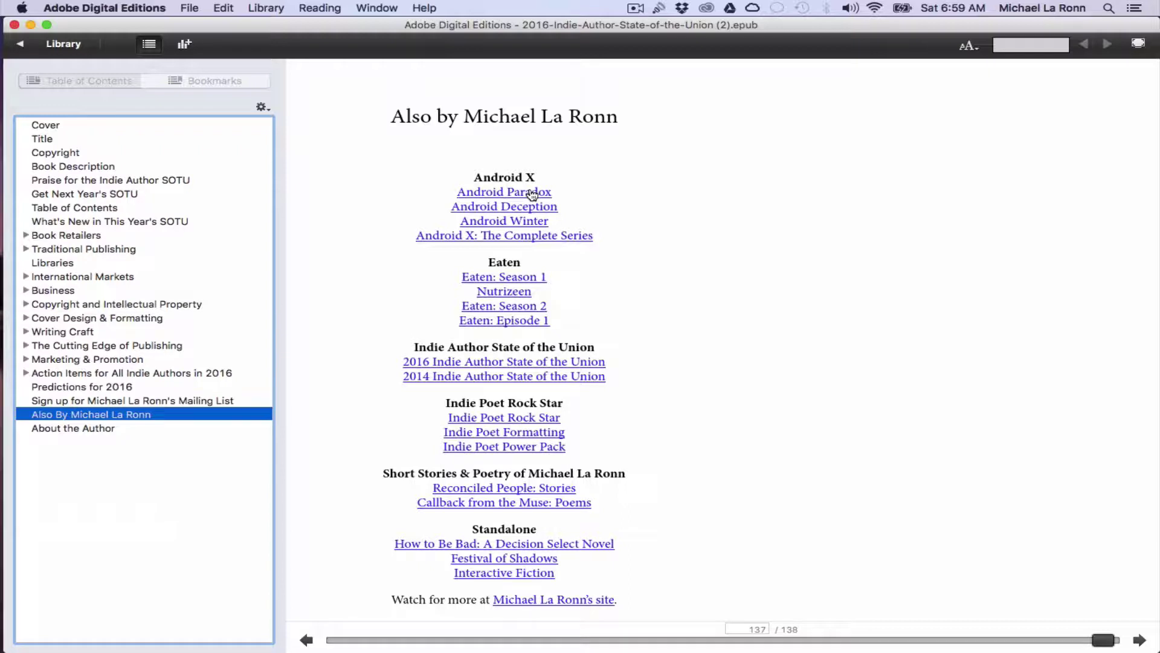
Check the About the Author page, then jump to Predictions for 2016 and the mailing list page.
key(Right)
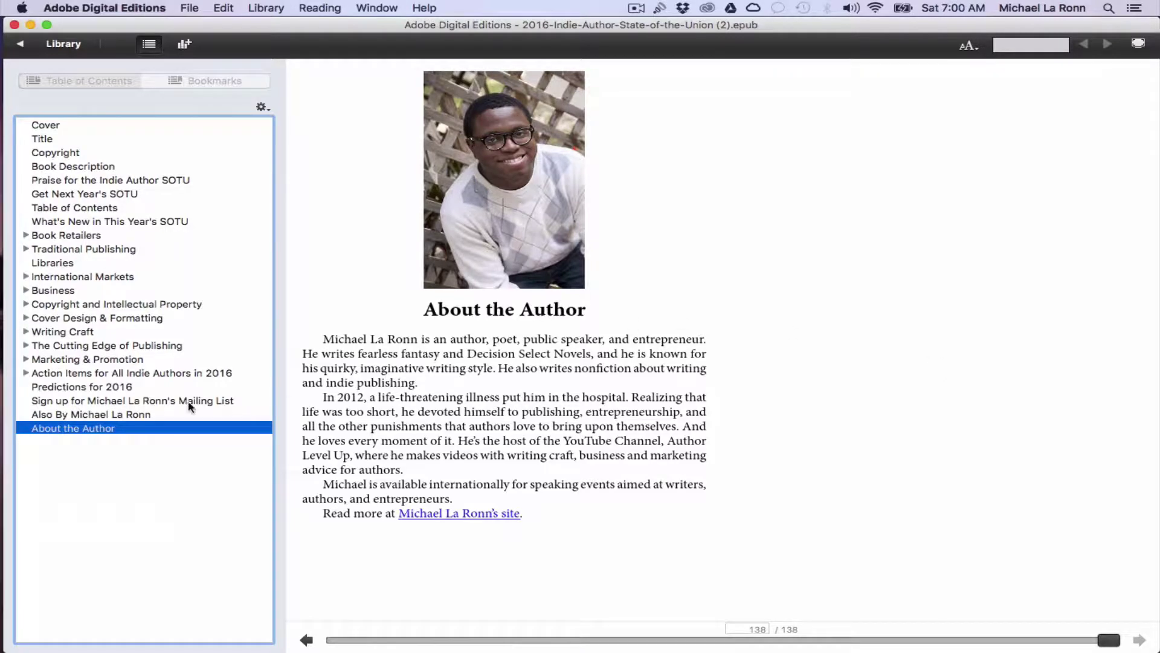
click(80, 390)
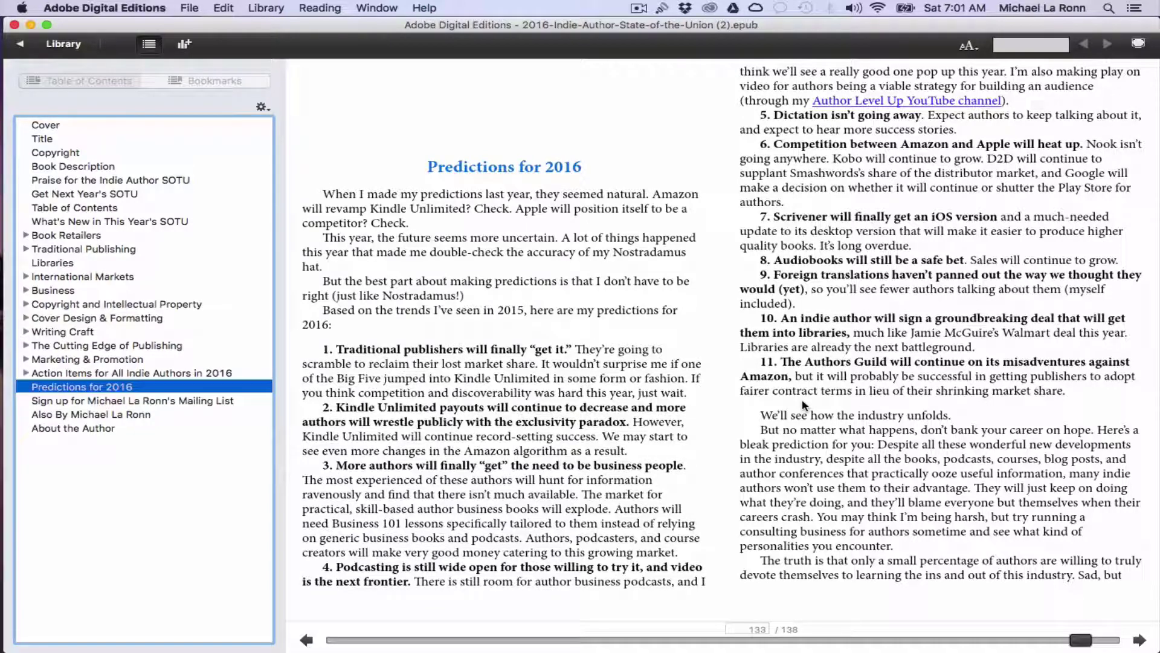
click(273, 400)
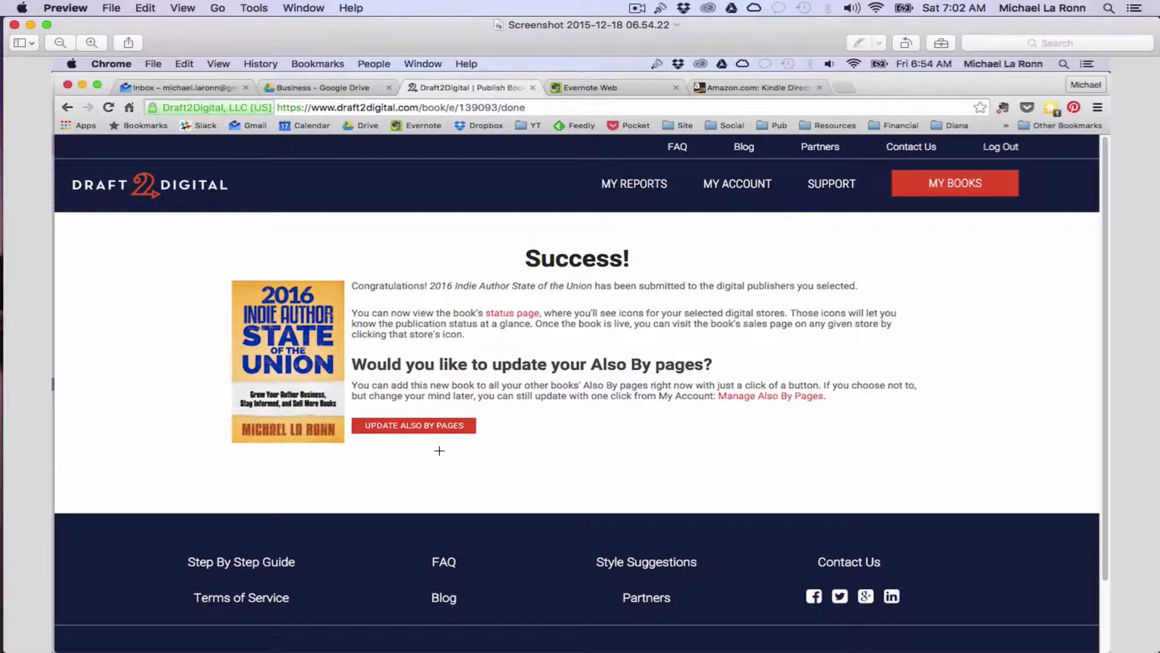
Advance to the screenshot of the dialog updating Also By pages for 1 book.
key(Right)
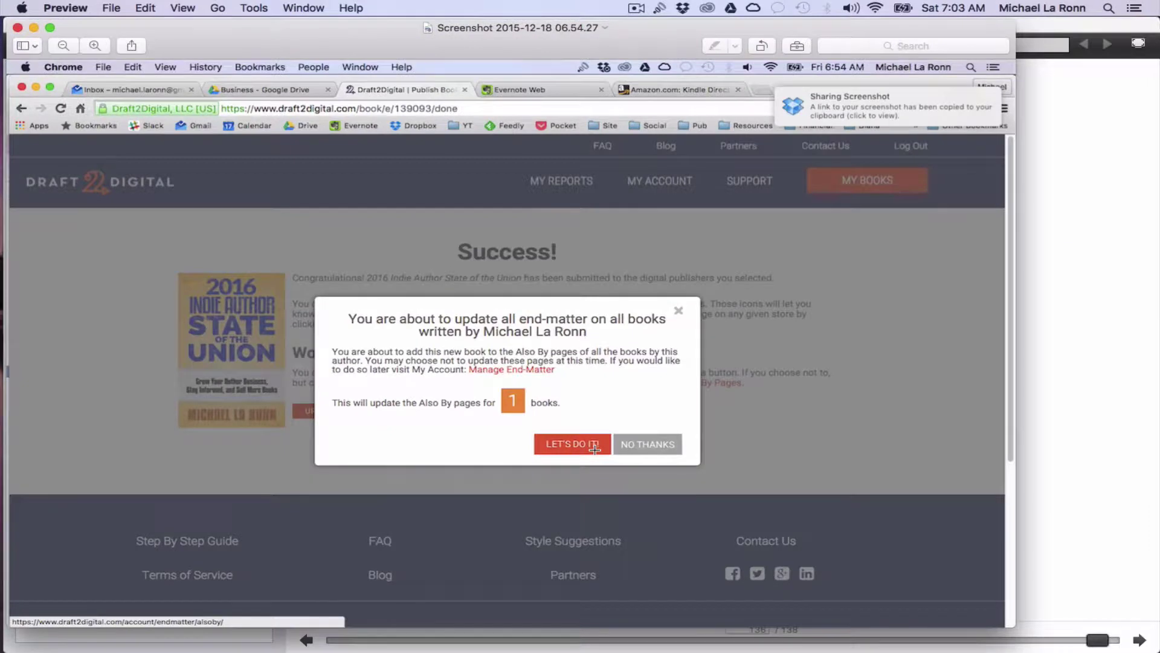